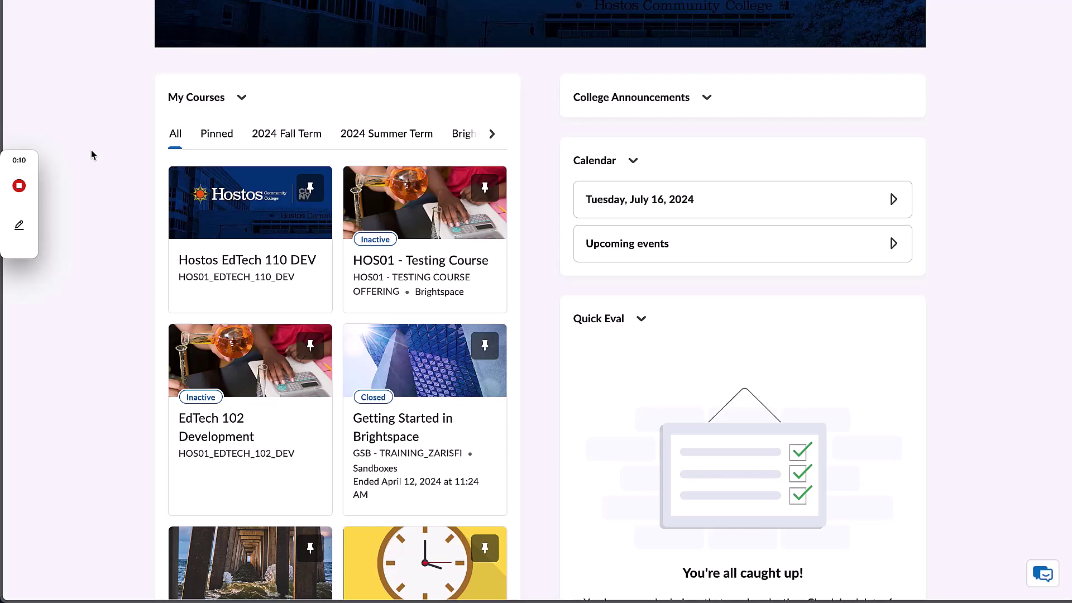
{"action": "scroll", "coordinate": [92, 154], "scroll_direction": "up", "scroll_amount": 5}
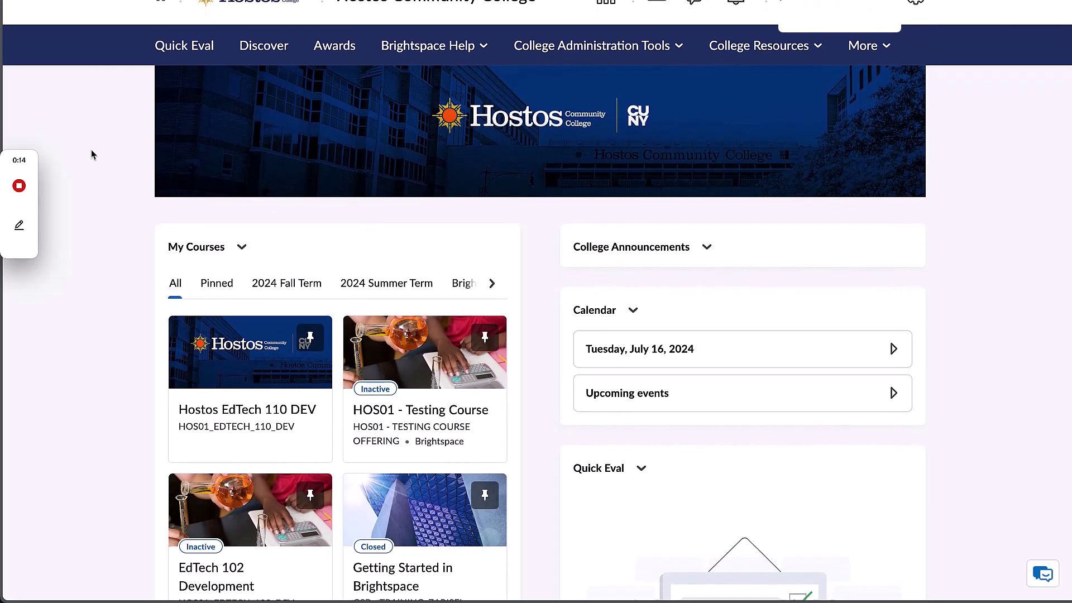
{"action": "scroll", "coordinate": [92, 155], "scroll_direction": "down", "scroll_amount": 5}
{"action": "scroll", "coordinate": [91, 149], "scroll_direction": "down", "scroll_amount": 3}
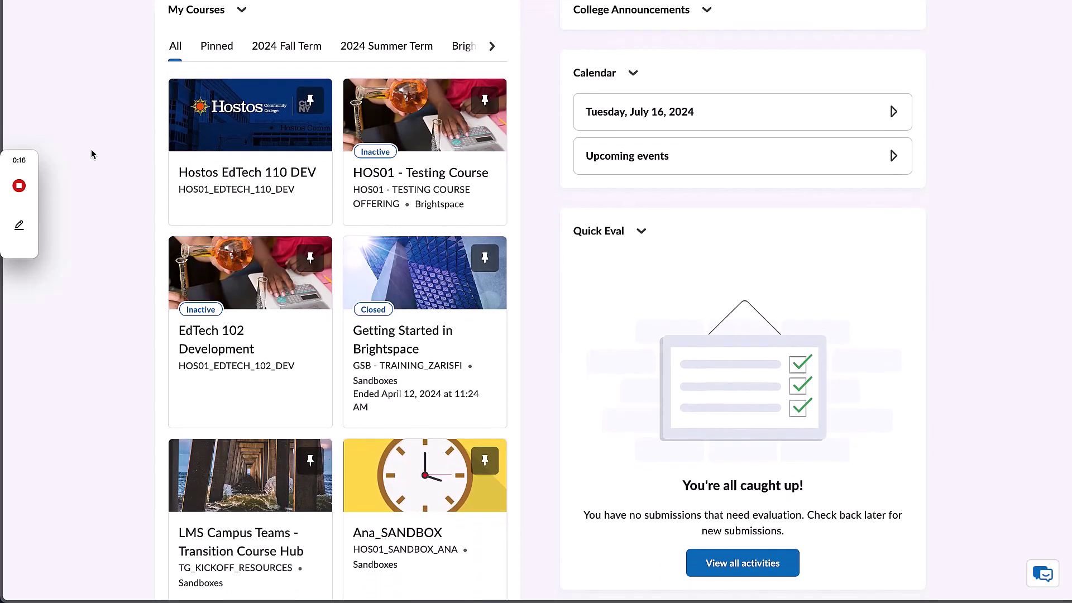
{"action": "scroll", "coordinate": [91, 149], "scroll_direction": "down", "scroll_amount": 1}
{"action": "scroll", "coordinate": [92, 148], "scroll_direction": "down", "scroll_amount": 1}
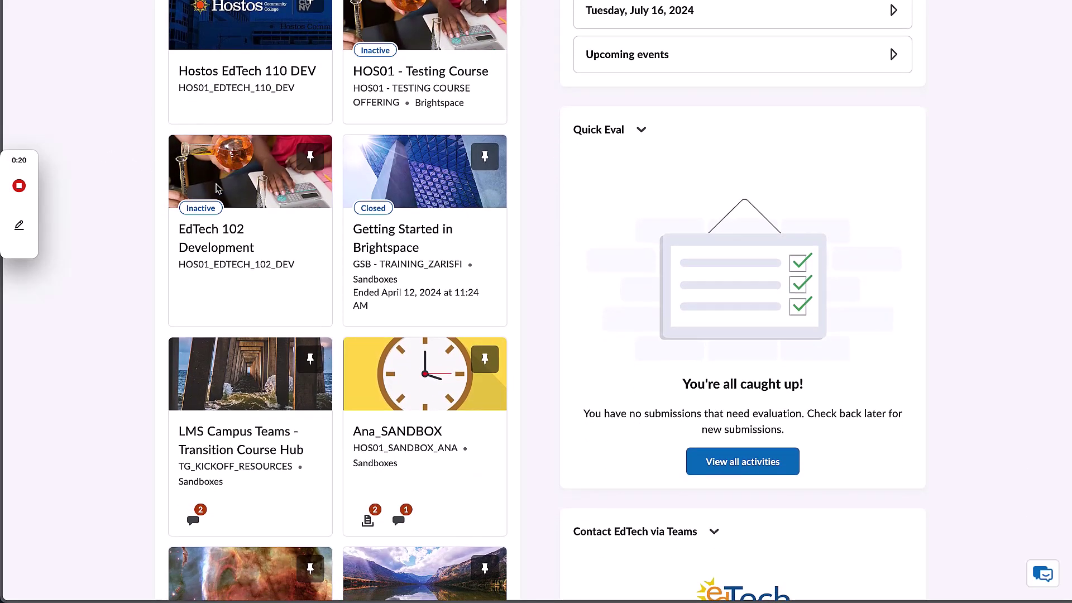
Open Course Offering Information from the EdTech 102 Development card's options menu
{"action": "left_click_drag", "start_coordinate": [174, 197], "coordinate": [226, 220]}
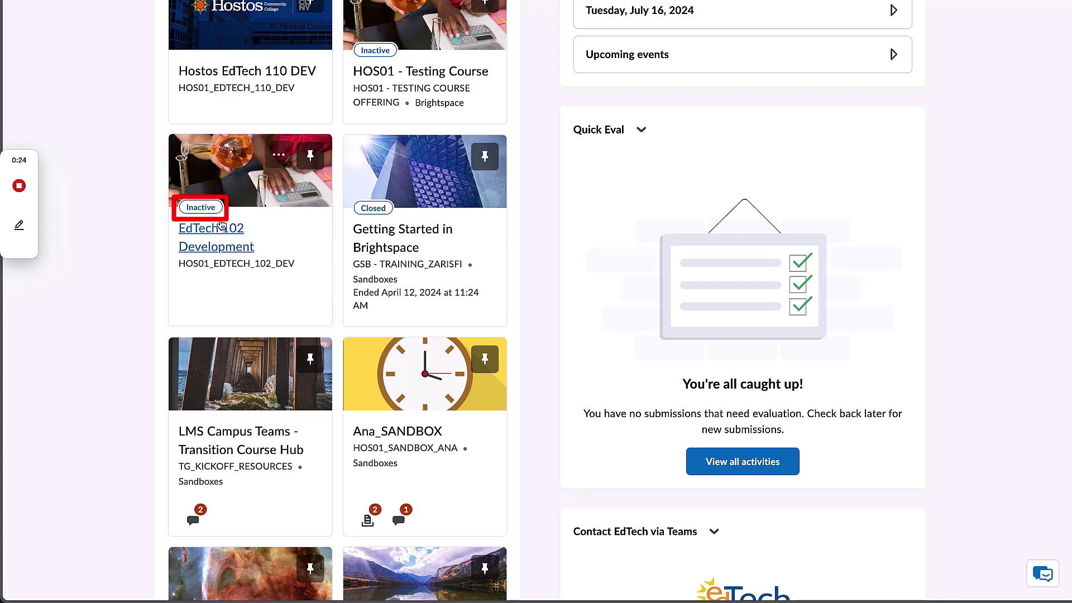
{"action": "mouse_move", "coordinate": [250, 227]}
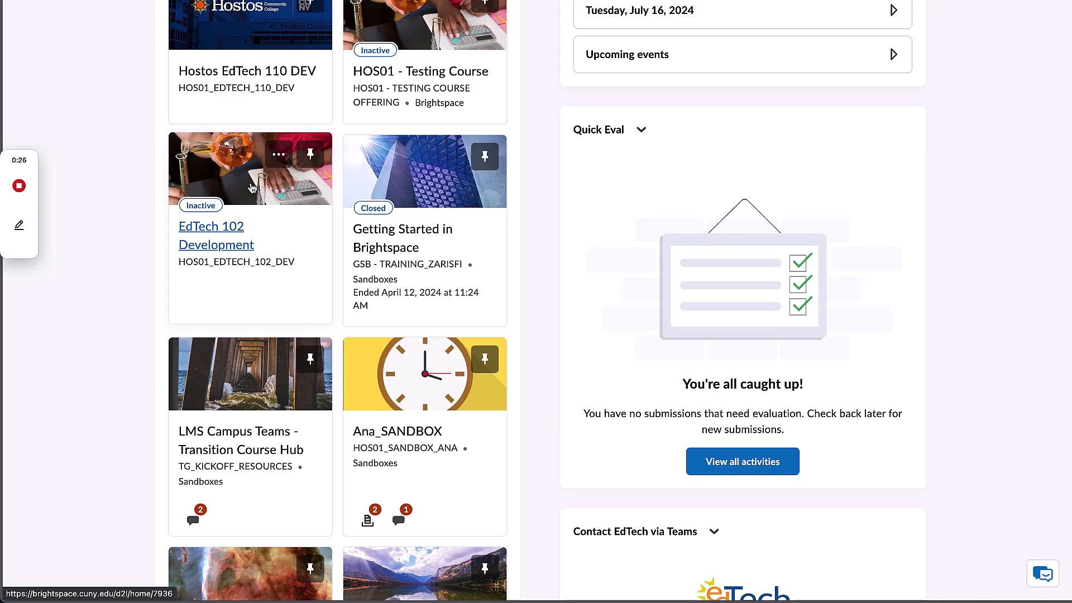
{"action": "left_click", "coordinate": [277, 158]}
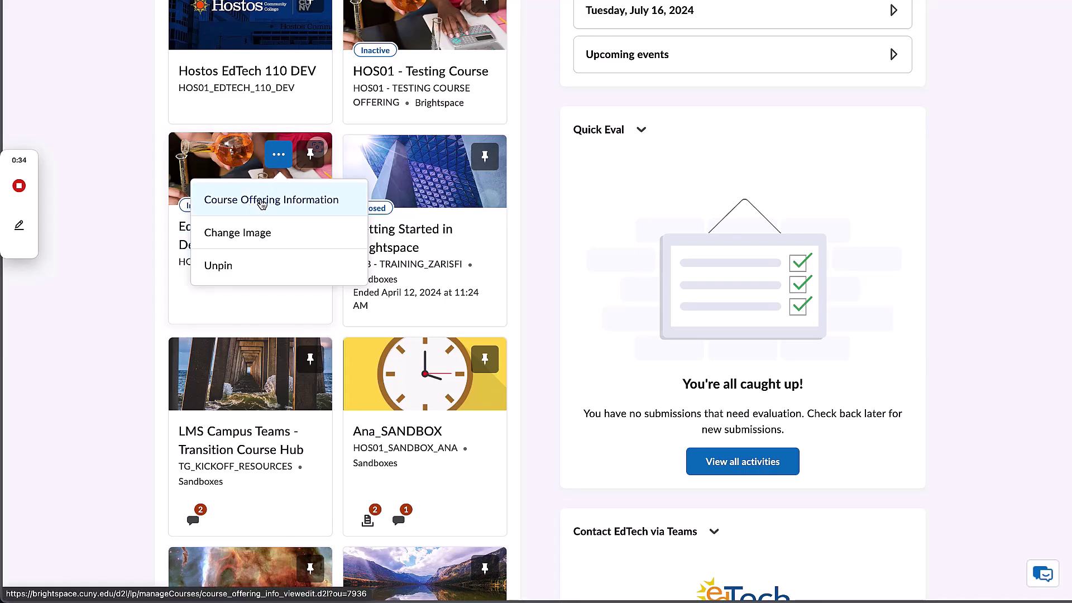
{"action": "left_click", "coordinate": [262, 201]}
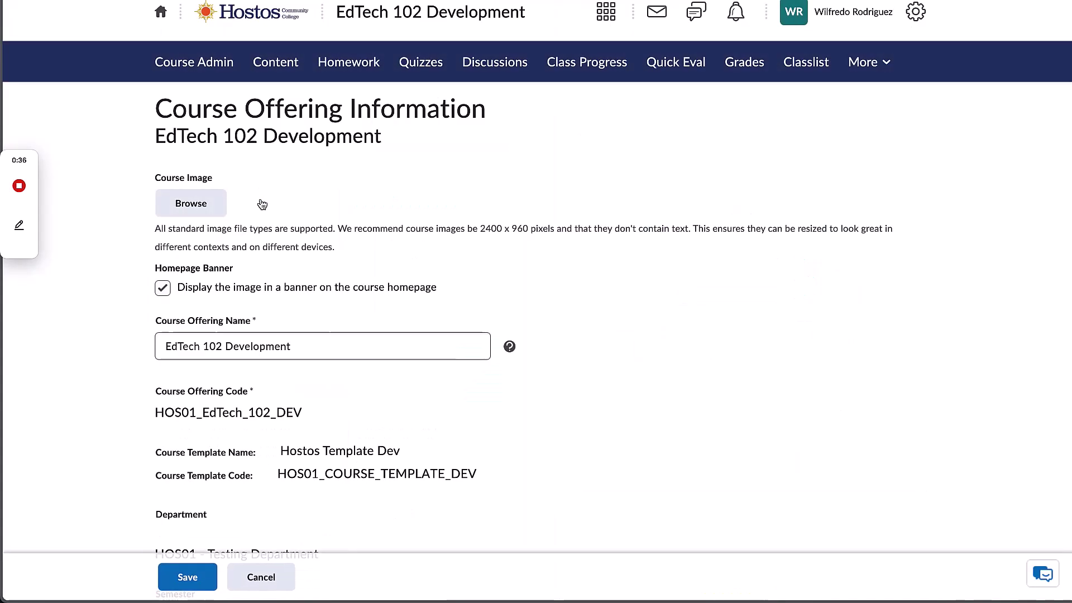
{"action": "scroll", "coordinate": [262, 203], "scroll_direction": "down", "scroll_amount": 2}
{"action": "scroll", "coordinate": [263, 204], "scroll_direction": "down", "scroll_amount": 3}
{"action": "scroll", "coordinate": [262, 203], "scroll_direction": "down", "scroll_amount": 2}
{"action": "scroll", "coordinate": [262, 203], "scroll_direction": "down", "scroll_amount": 2}
{"action": "scroll", "coordinate": [263, 204], "scroll_direction": "down", "scroll_amount": 2}
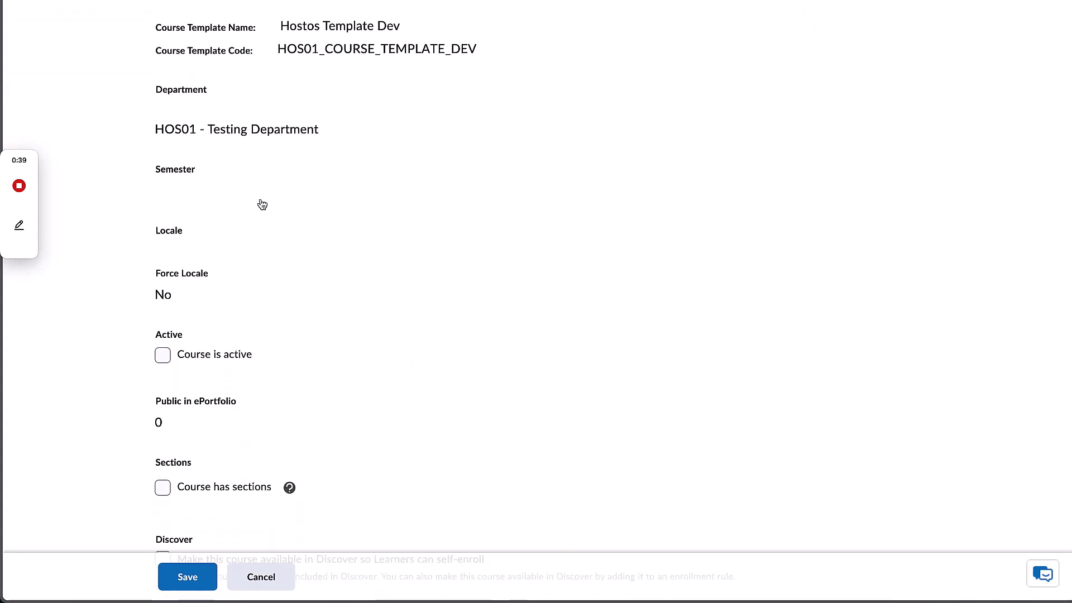
Tick 'Course is active' for EdTech 102 Development
{"action": "left_click", "coordinate": [164, 355]}
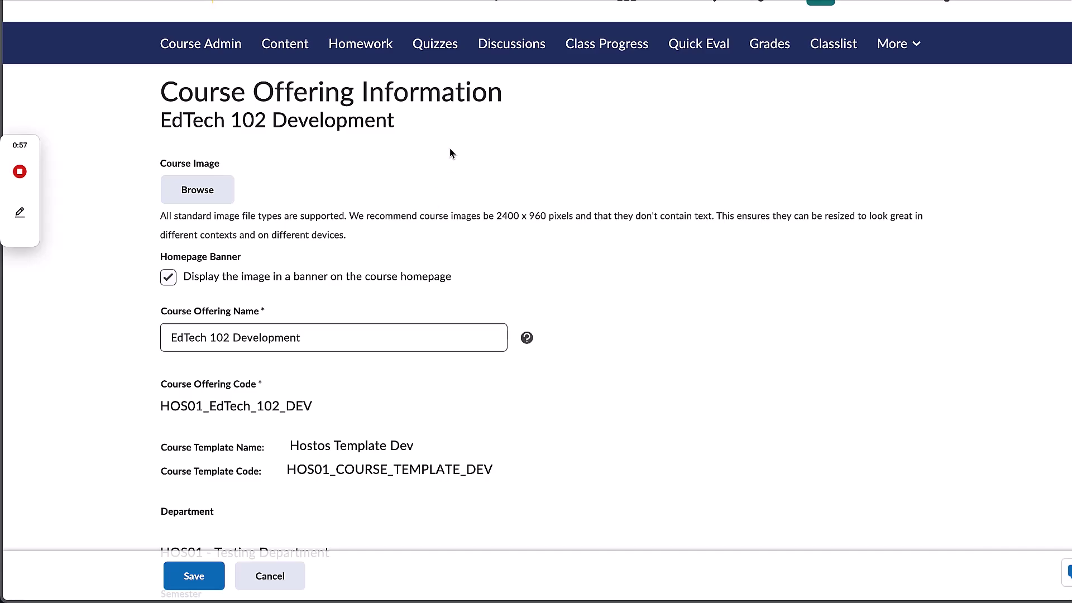
Go back to the Hostos homepage and open the HOS01 - Testing Course
{"action": "left_click", "coordinate": [283, 2]}
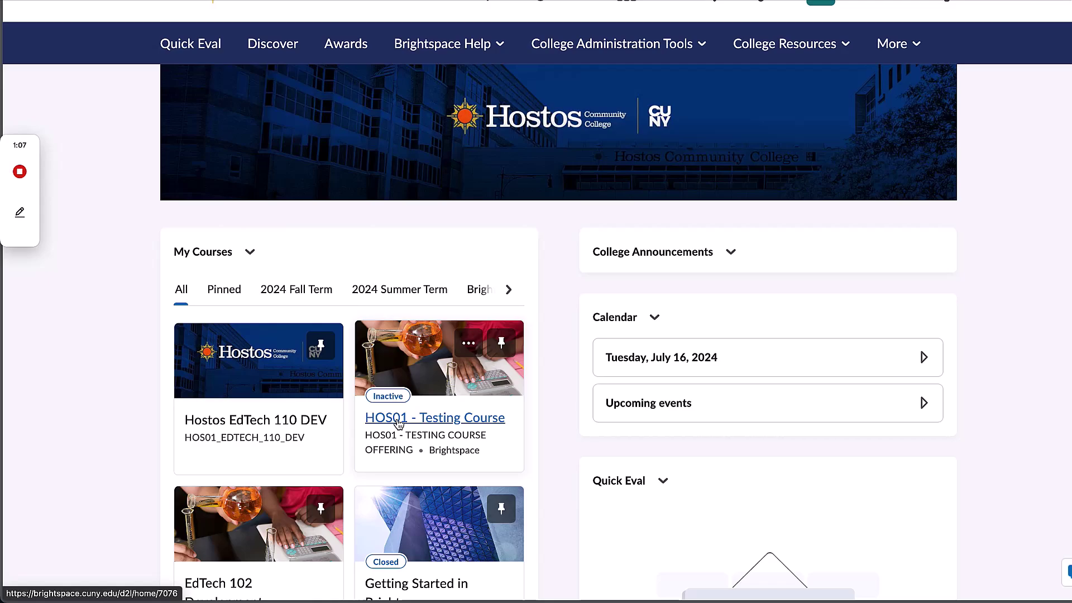
{"action": "left_click", "coordinate": [399, 424]}
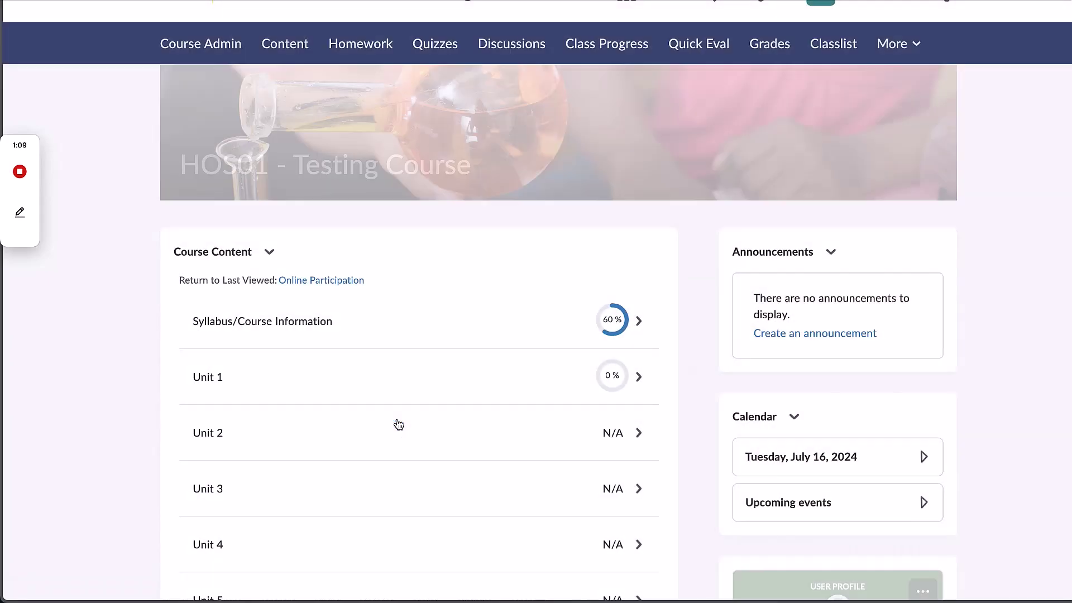
Open Course Admin for HOS01 - Testing Course
{"action": "left_click", "coordinate": [201, 44]}
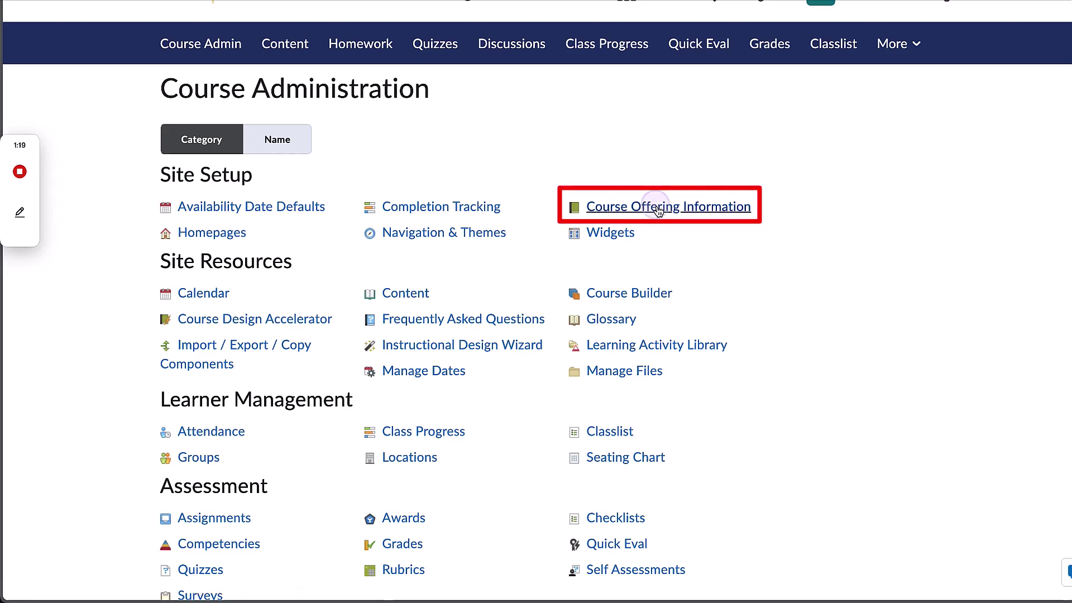
Open HOS01 - Testing Course's Course Offering Information and check 'Course is active'
{"action": "left_click", "coordinate": [659, 209]}
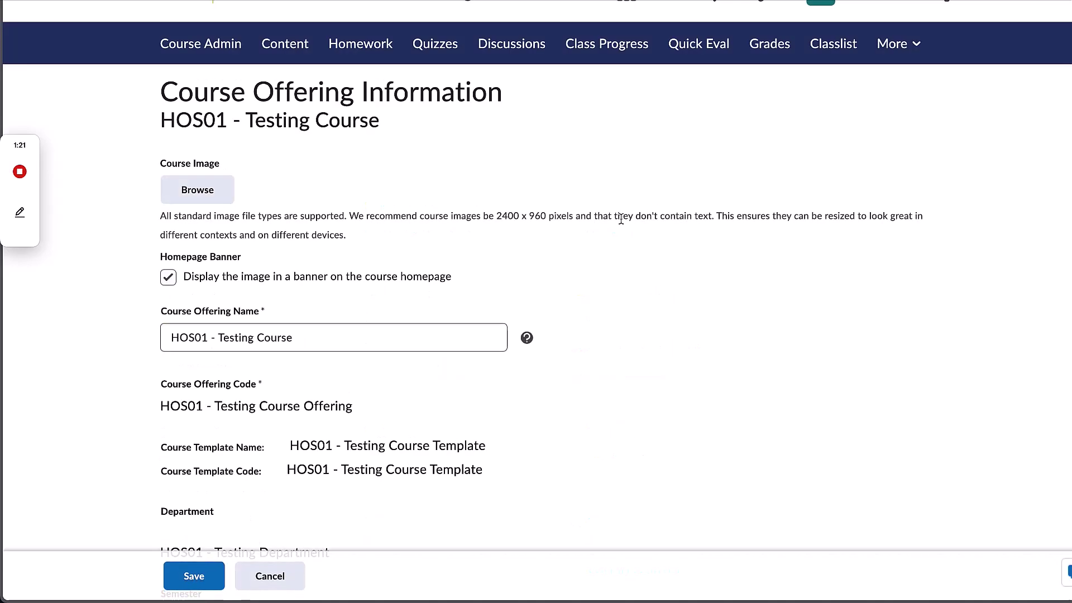
{"action": "scroll", "coordinate": [478, 276], "scroll_direction": "down", "scroll_amount": 4}
{"action": "scroll", "coordinate": [477, 277], "scroll_direction": "down", "scroll_amount": 3}
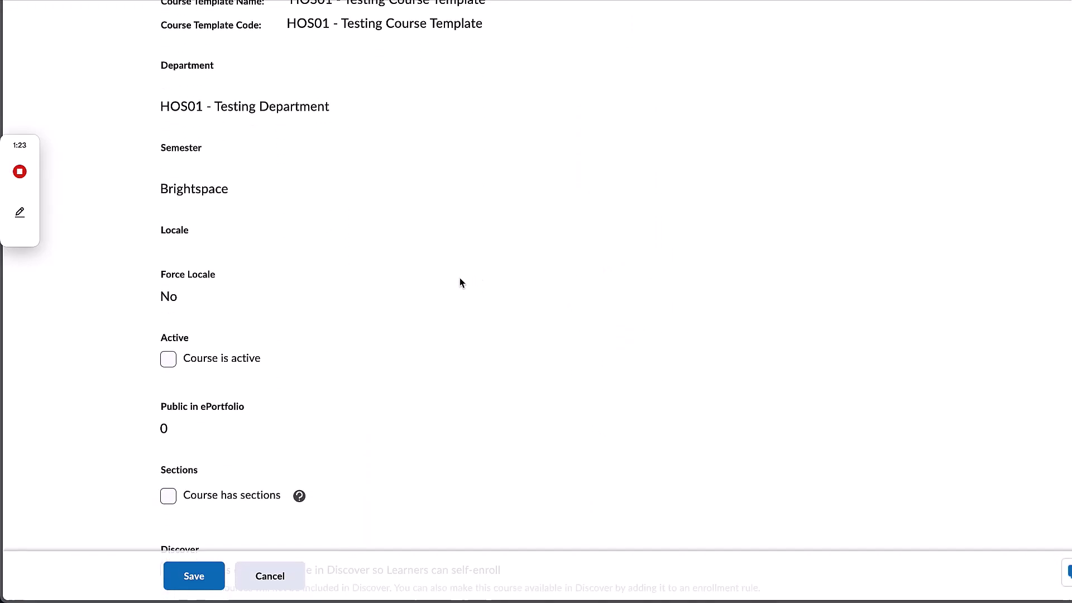
{"action": "left_click", "coordinate": [169, 359]}
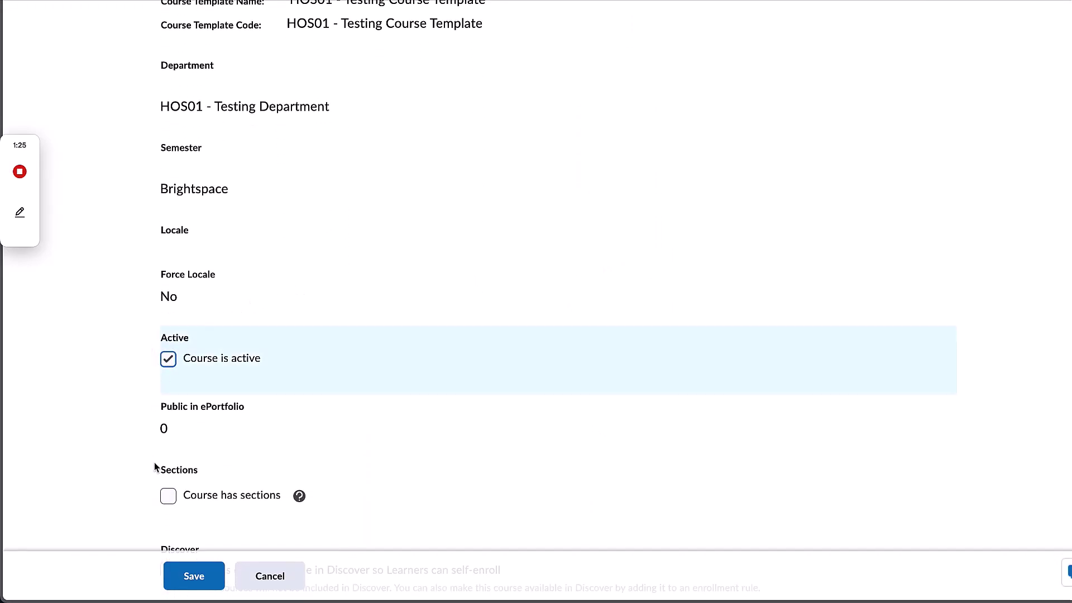